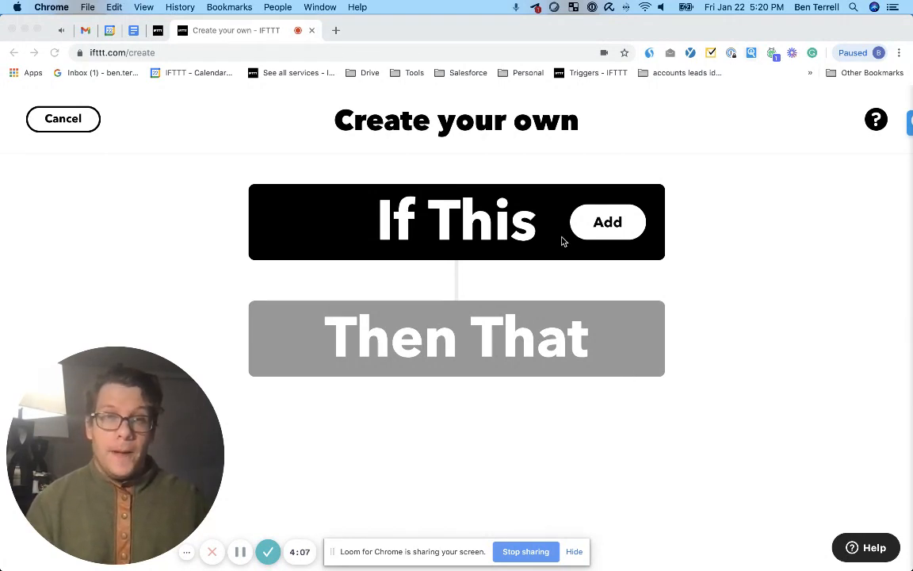
Start the applet's If This condition with the Finance service and choose its "Price rises above" trigger
{"action": "left_click", "coordinate": [621, 226]}
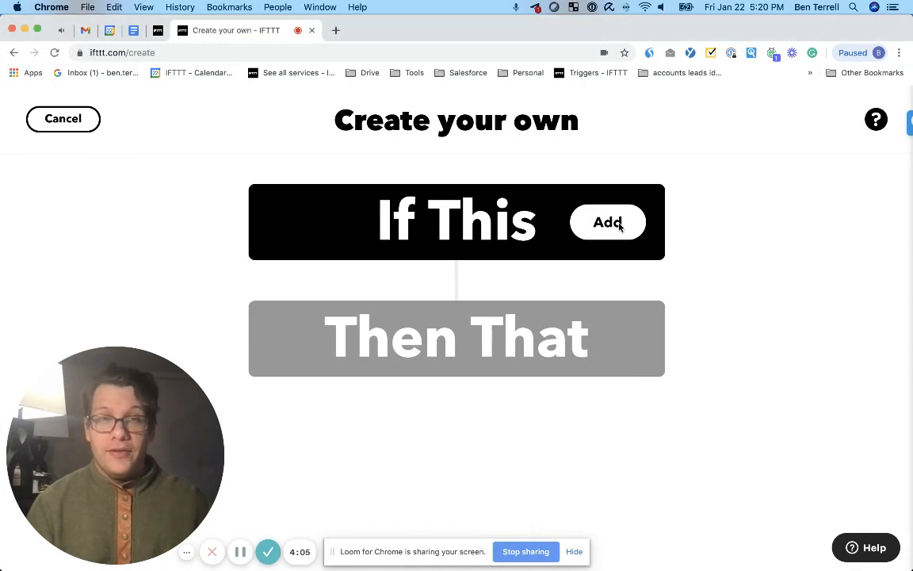
{"action": "left_click", "coordinate": [621, 227]}
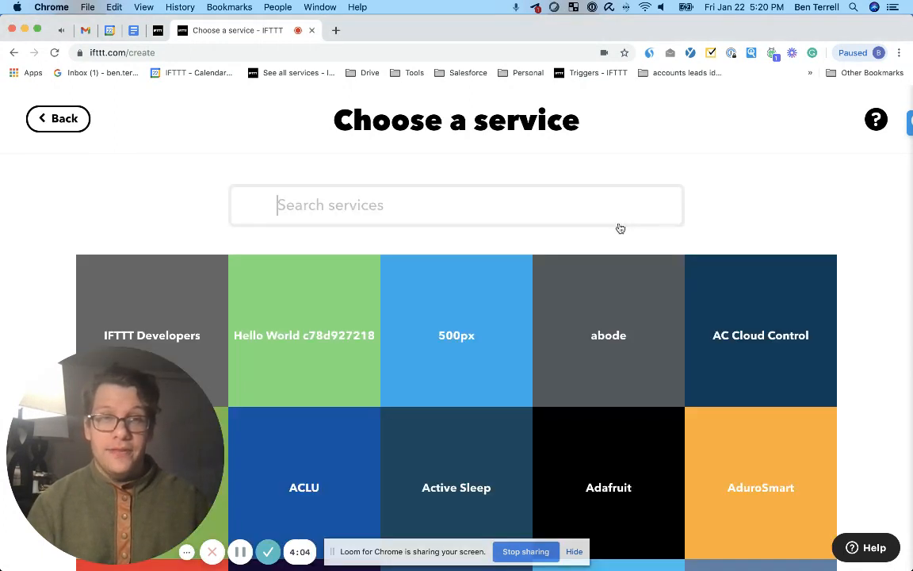
{"action": "type", "text": "fin"}
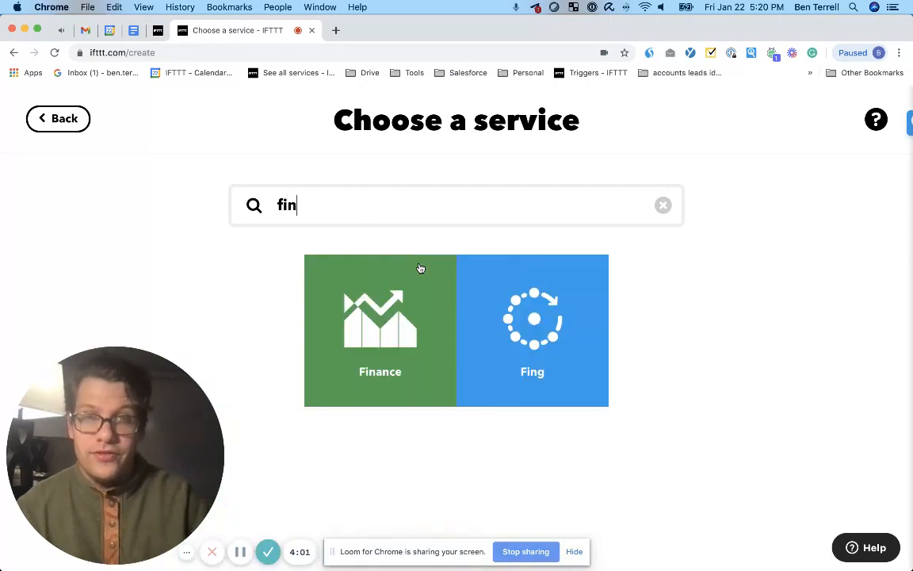
{"action": "left_click", "coordinate": [312, 367]}
{"action": "scroll", "coordinate": [313, 367], "scroll_direction": "down", "scroll_amount": 5}
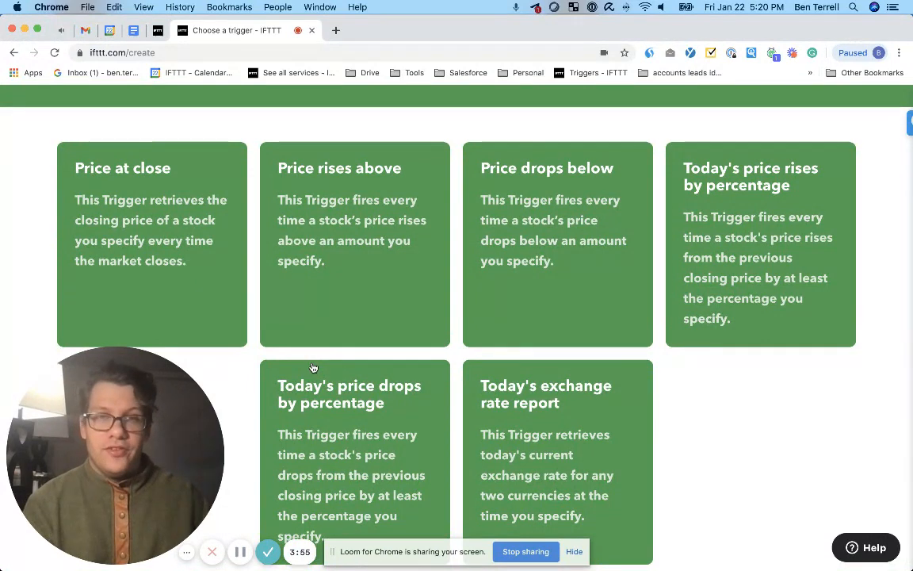
{"action": "left_click", "coordinate": [393, 250]}
Create the trigger with ticker symbol NIO and a price of 70
{"action": "left_click", "coordinate": [400, 411]}
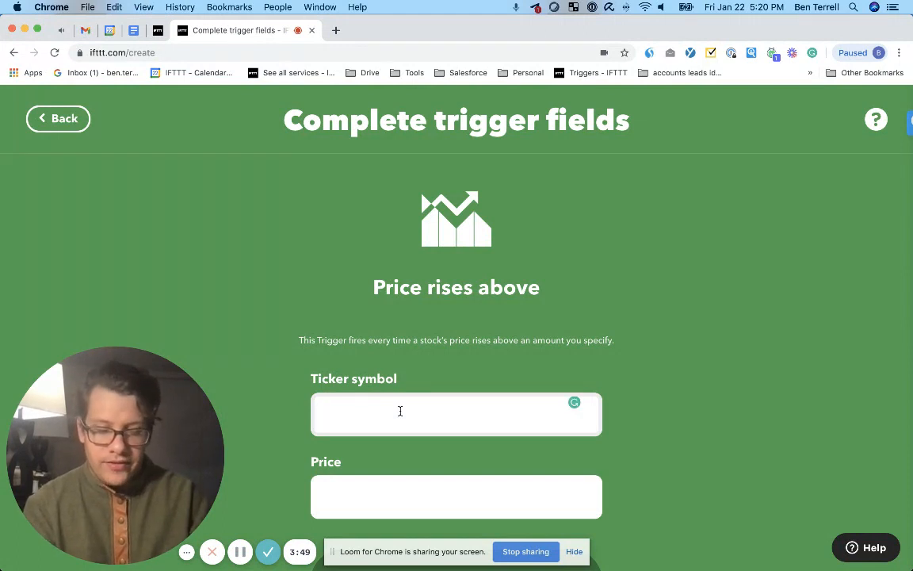
{"action": "type", "text": "NIO"}
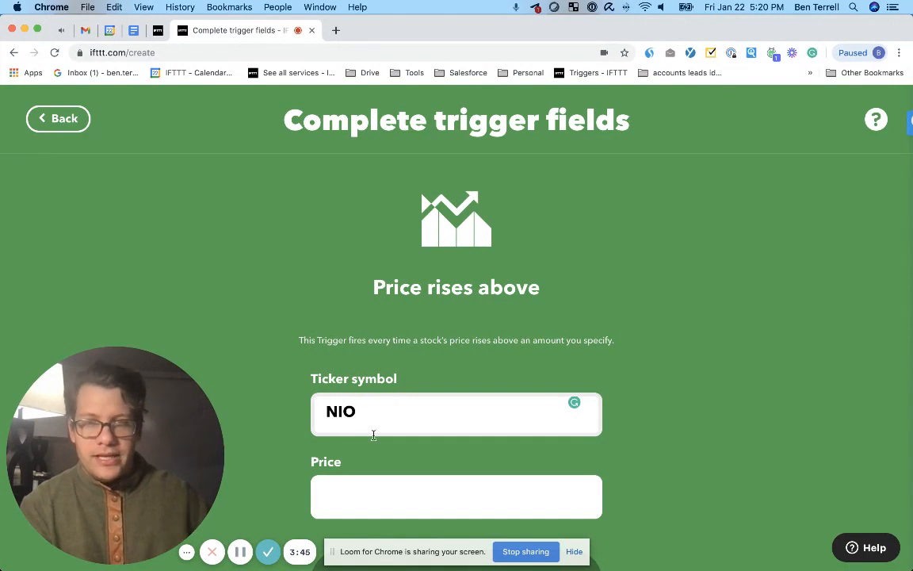
{"action": "left_click", "coordinate": [363, 491]}
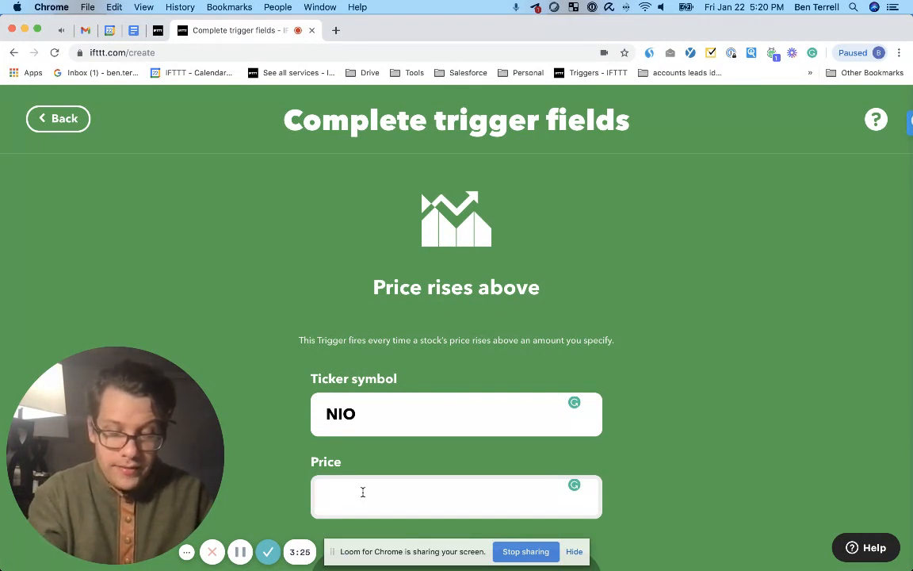
{"action": "type", "text": "70"}
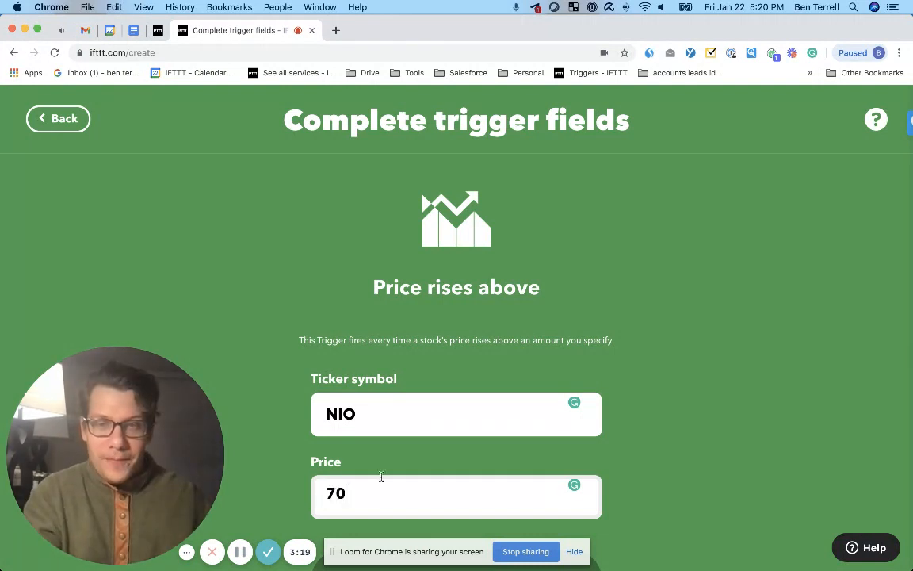
{"action": "scroll", "coordinate": [394, 442], "scroll_direction": "down", "scroll_amount": 2}
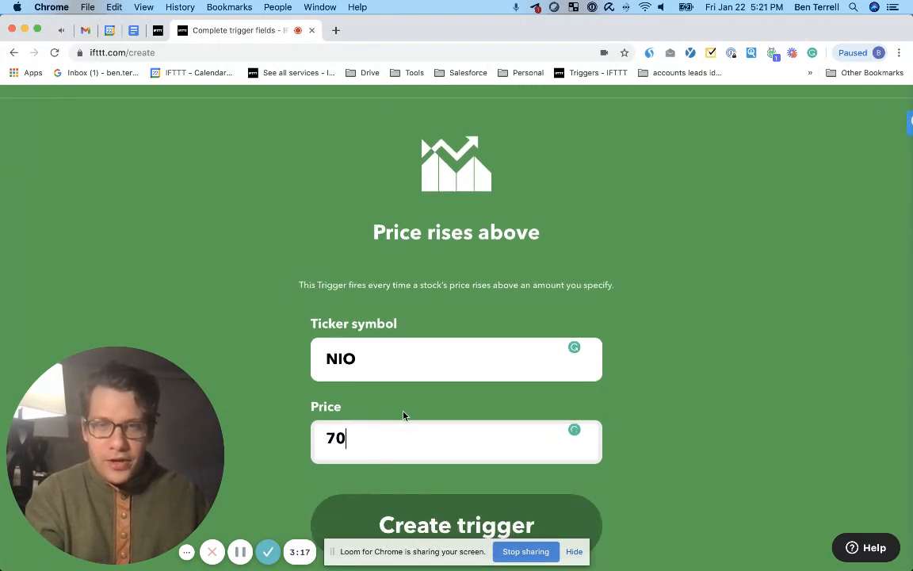
{"action": "left_click", "coordinate": [391, 532]}
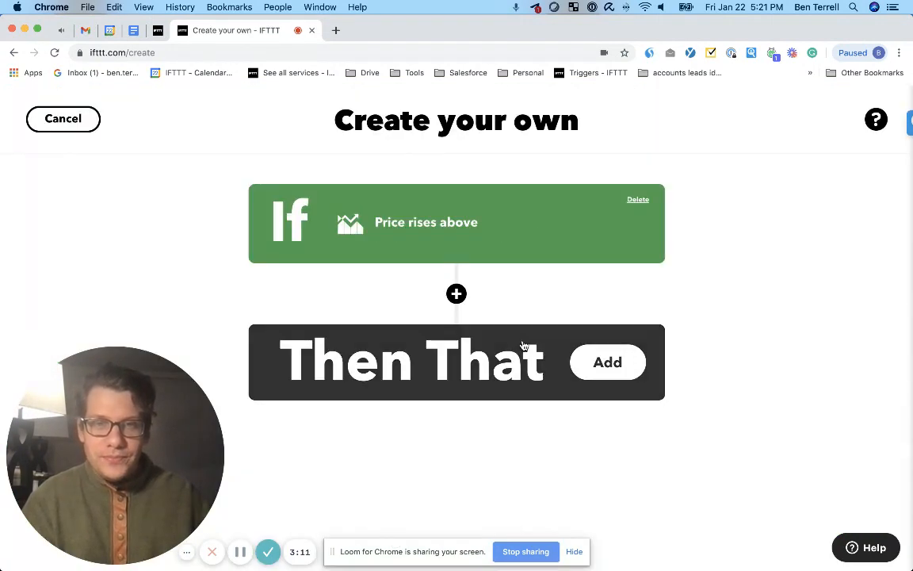
Add a Then That action using the Slack service and choose "Post to channel"
{"action": "left_click", "coordinate": [523, 345]}
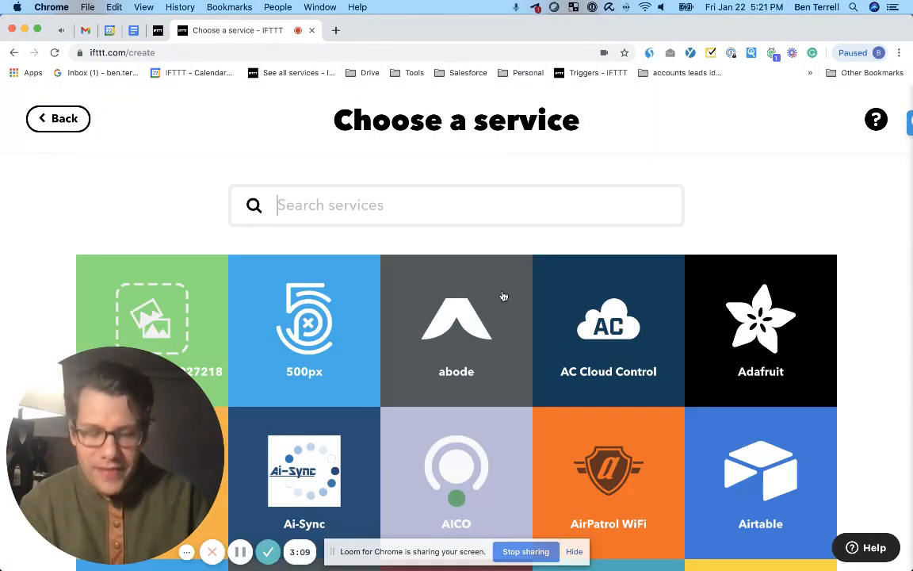
{"action": "type", "text": "sal"}
{"action": "key", "text": "BackSpace"}
{"action": "key", "text": "BackSpace"}
{"action": "type", "text": "l"}
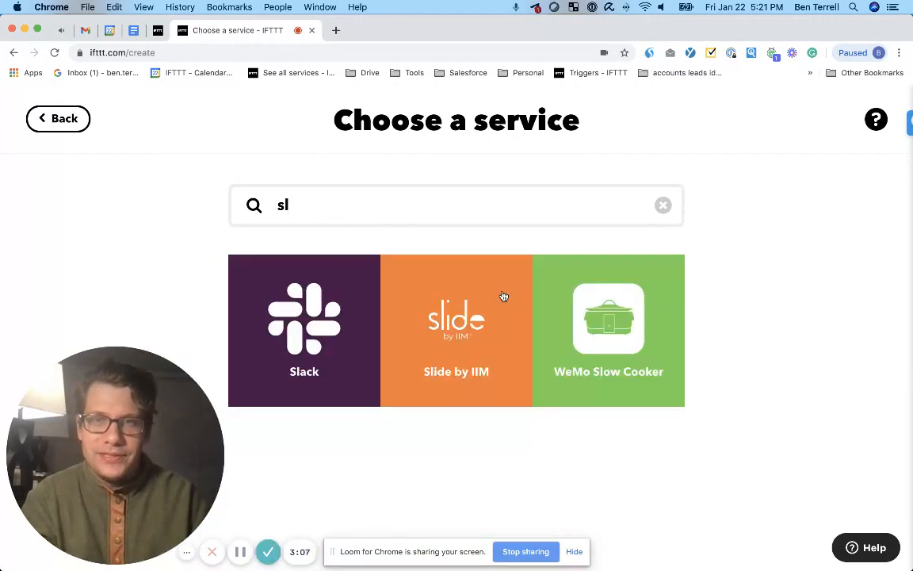
{"action": "left_click", "coordinate": [333, 358]}
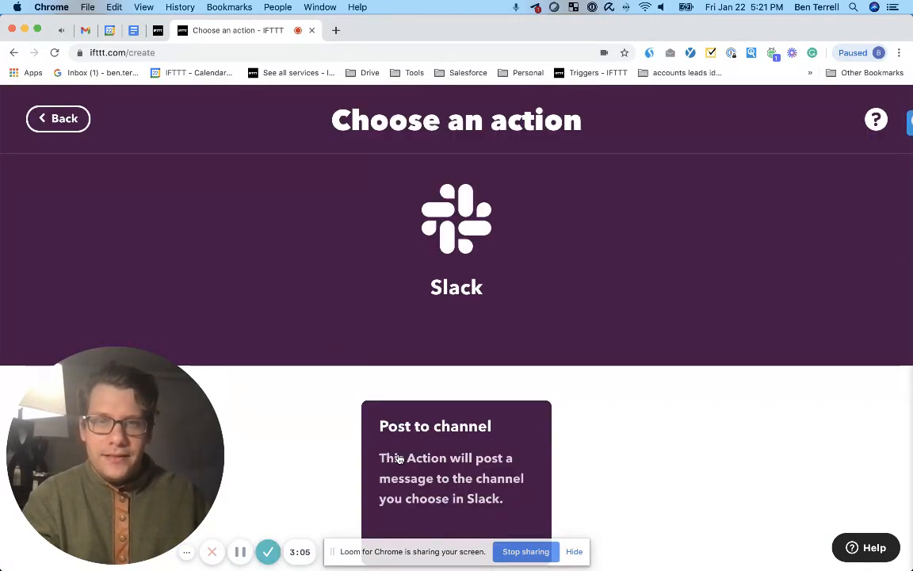
{"action": "left_click", "coordinate": [398, 458]}
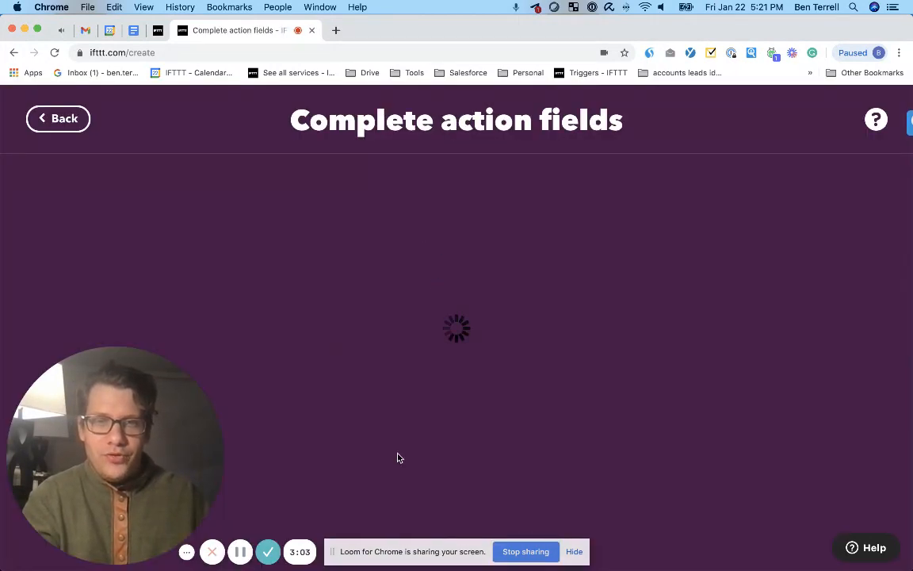
Direct the Slack post to the private group stock-market-notifications and create the action with the default message, title and title URL
{"action": "left_click", "coordinate": [541, 408]}
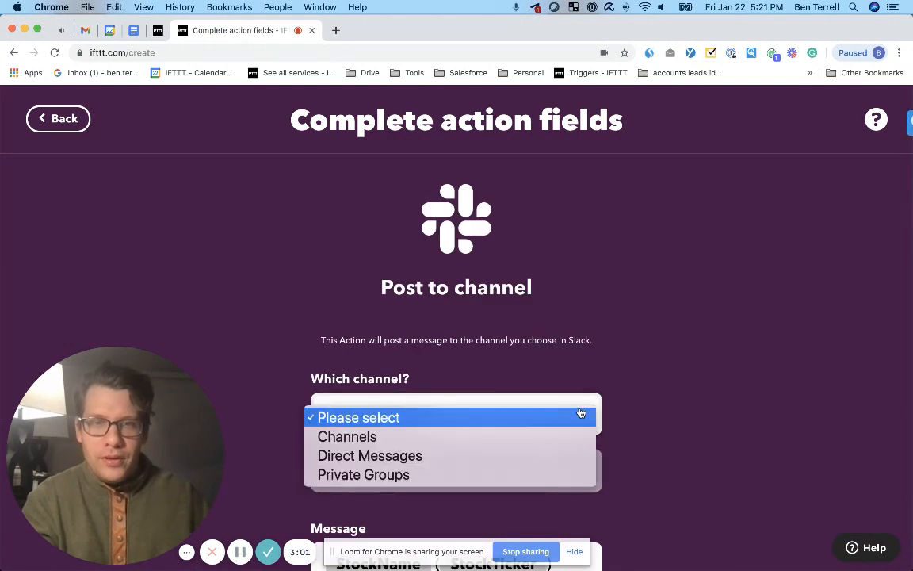
{"action": "left_click", "coordinate": [332, 476]}
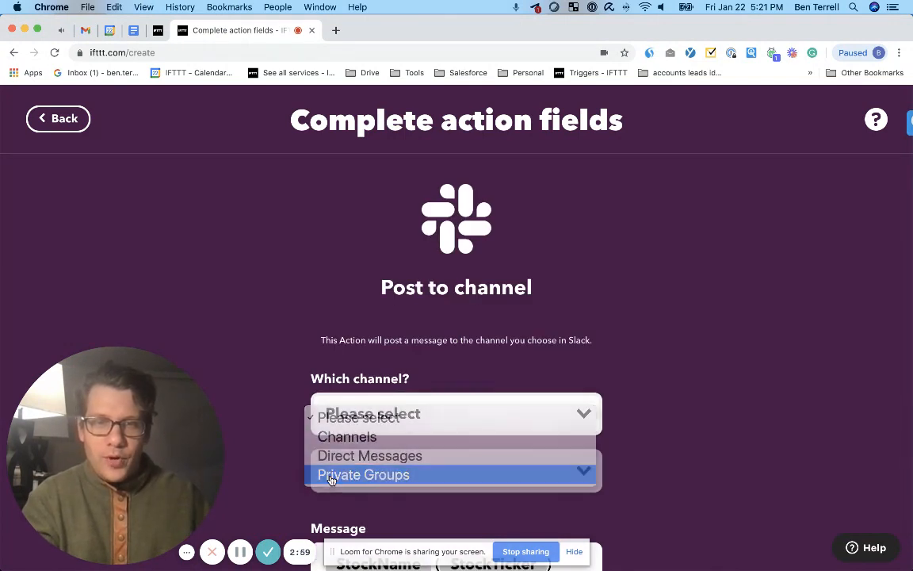
{"action": "left_click", "coordinate": [568, 474]}
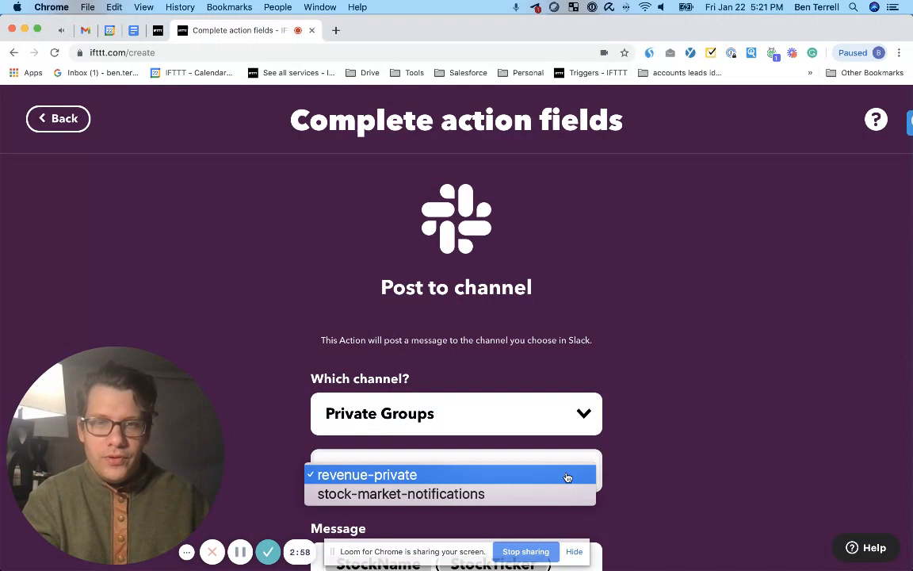
{"action": "left_click", "coordinate": [507, 493]}
{"action": "scroll", "coordinate": [509, 503], "scroll_direction": "down", "scroll_amount": 5}
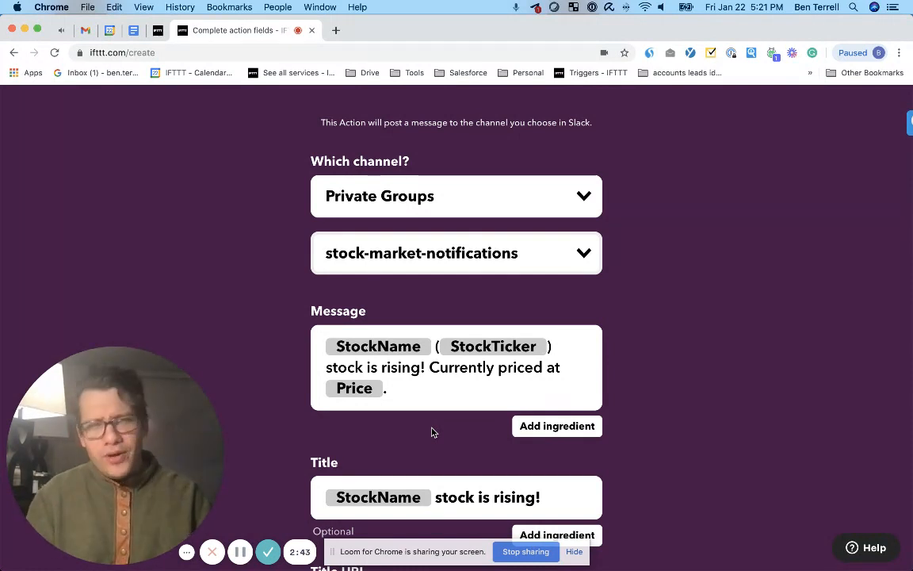
{"action": "scroll", "coordinate": [432, 432], "scroll_direction": "down", "scroll_amount": 5}
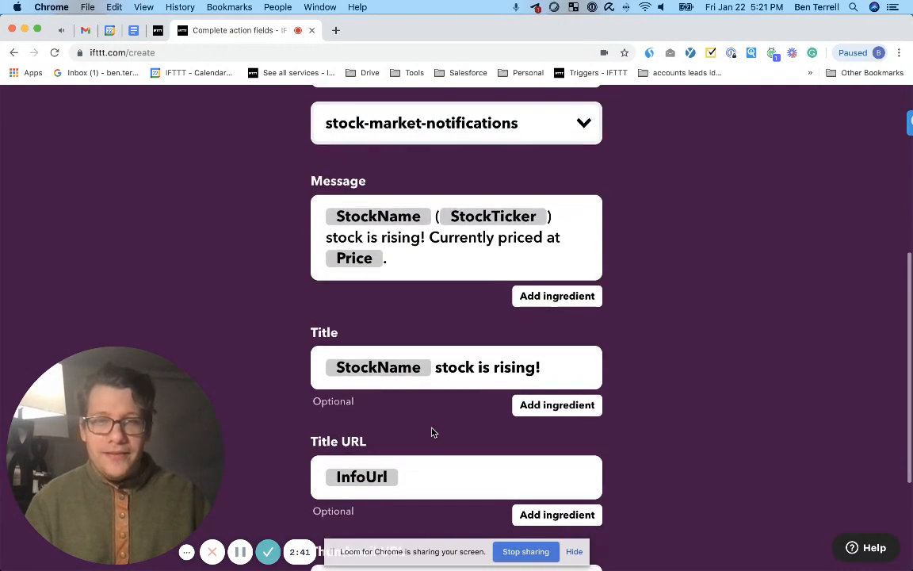
{"action": "scroll", "coordinate": [432, 432], "scroll_direction": "down", "scroll_amount": 3}
{"action": "scroll", "coordinate": [440, 452], "scroll_direction": "down", "scroll_amount": 2}
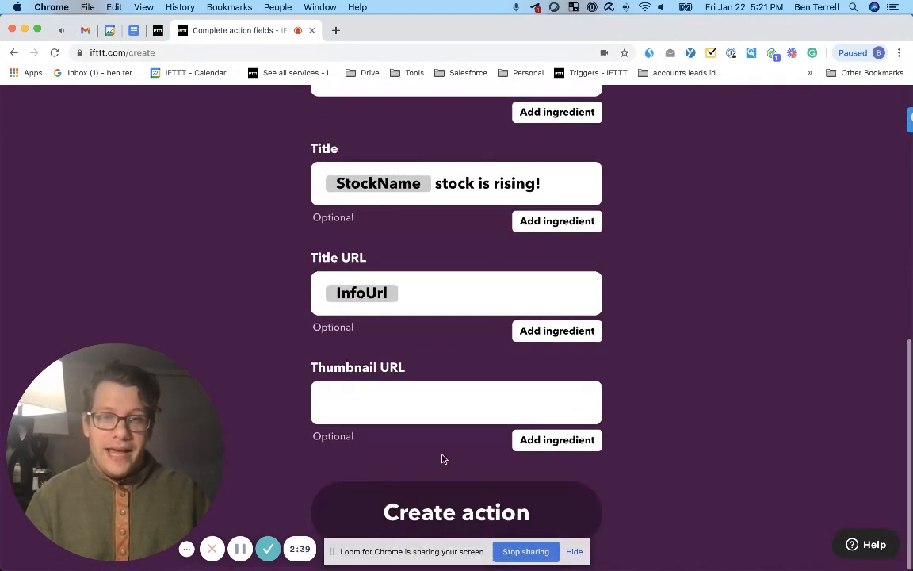
{"action": "left_click", "coordinate": [483, 516]}
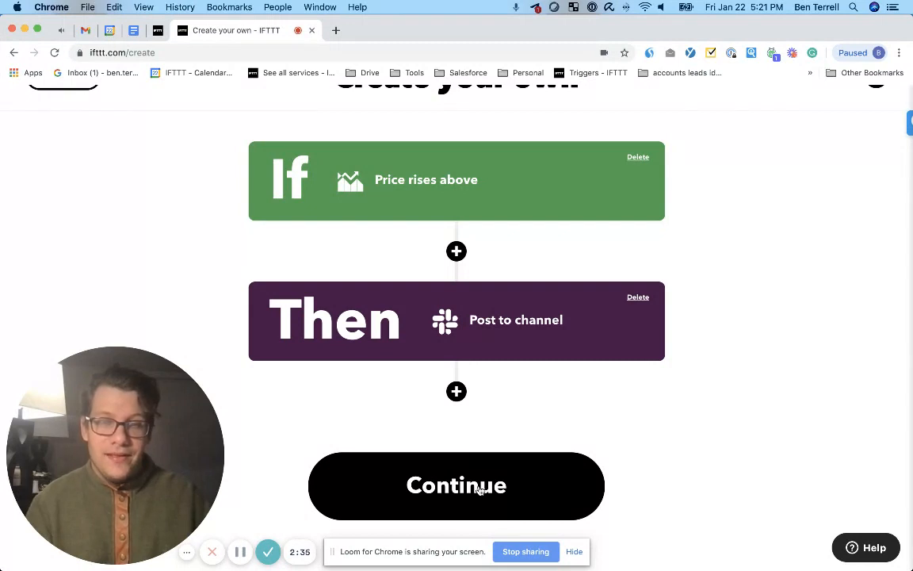
Continue to the applet review, retitle the applet "Sell Low Buy High" and finish creating it
{"action": "left_click", "coordinate": [479, 491]}
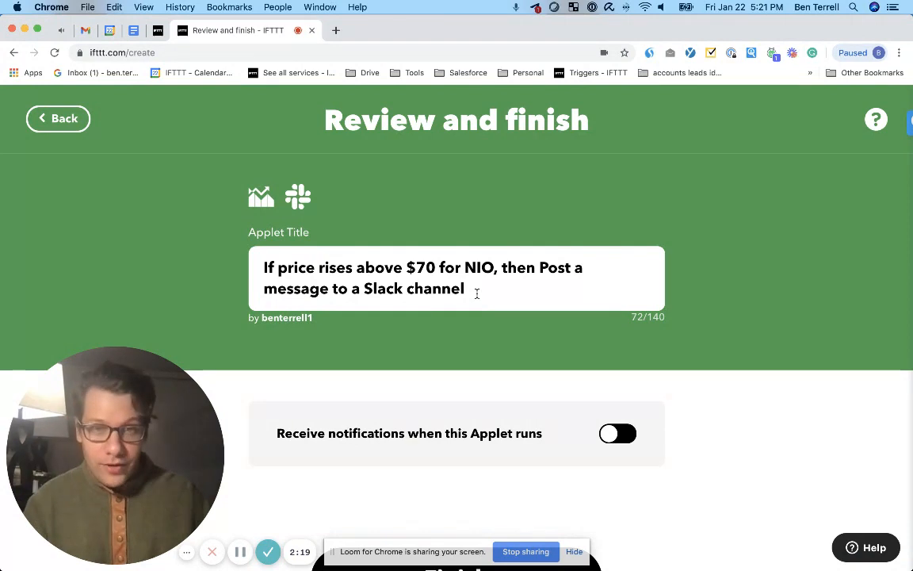
{"action": "left_click_drag", "start_coordinate": [476, 294], "coordinate": [232, 271]}
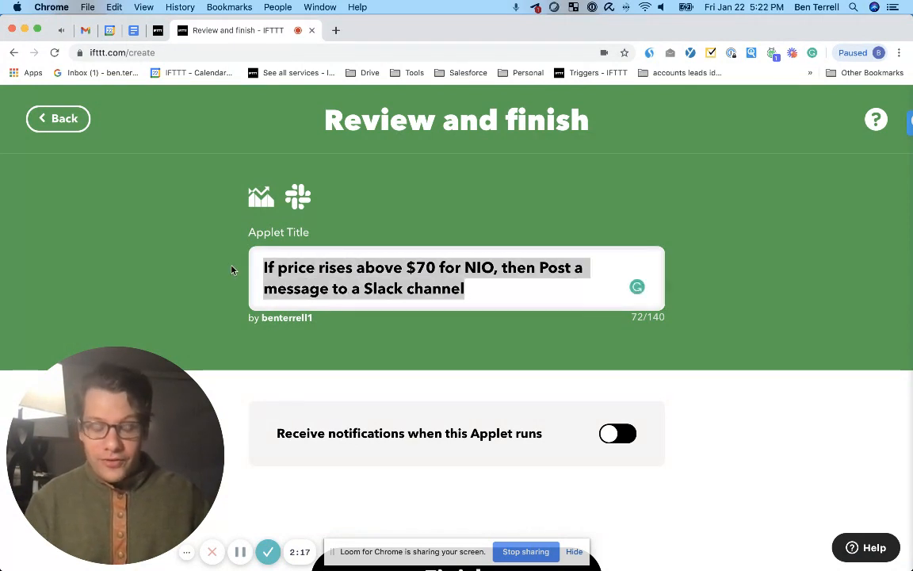
{"action": "type", "text": "Sell"}
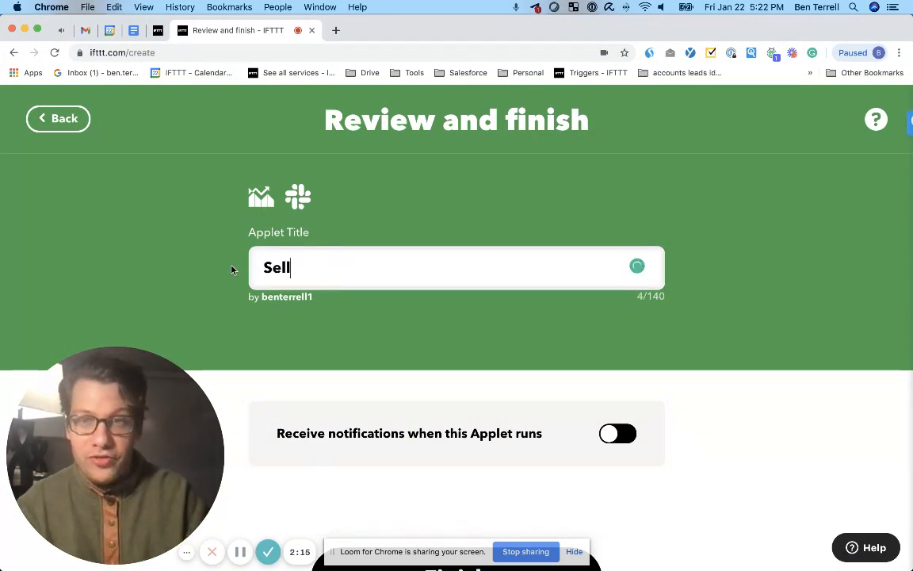
{"action": "type", "text": " Lo"}
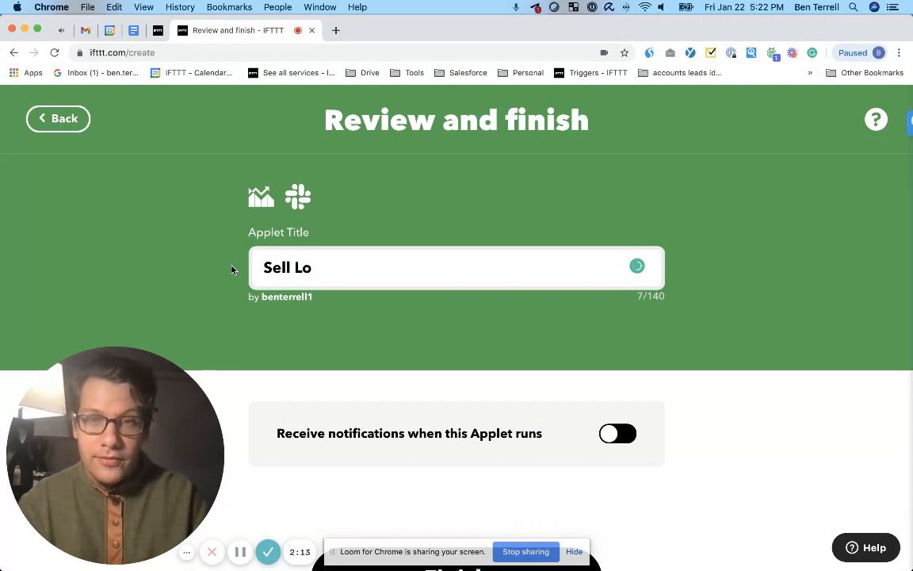
{"action": "type", "text": "w Buy "}
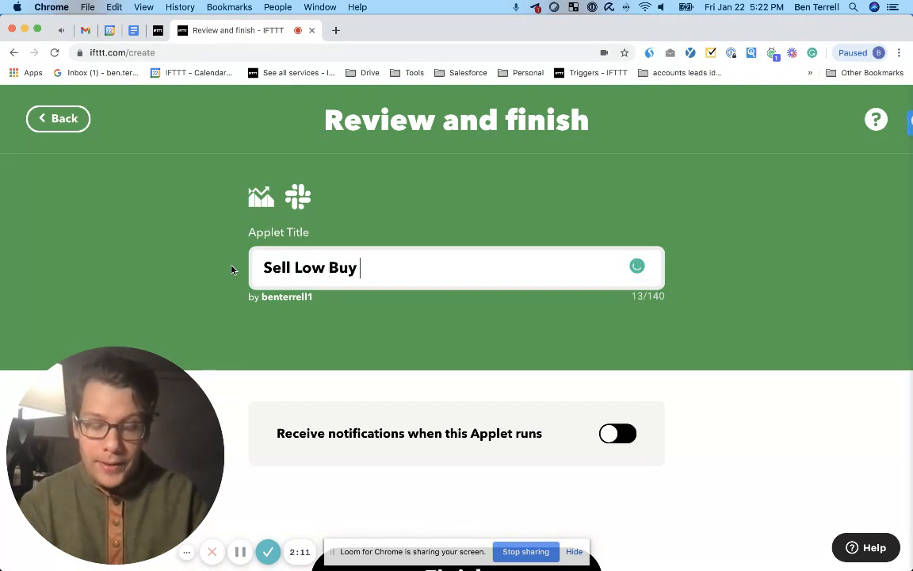
{"action": "type", "text": "High"}
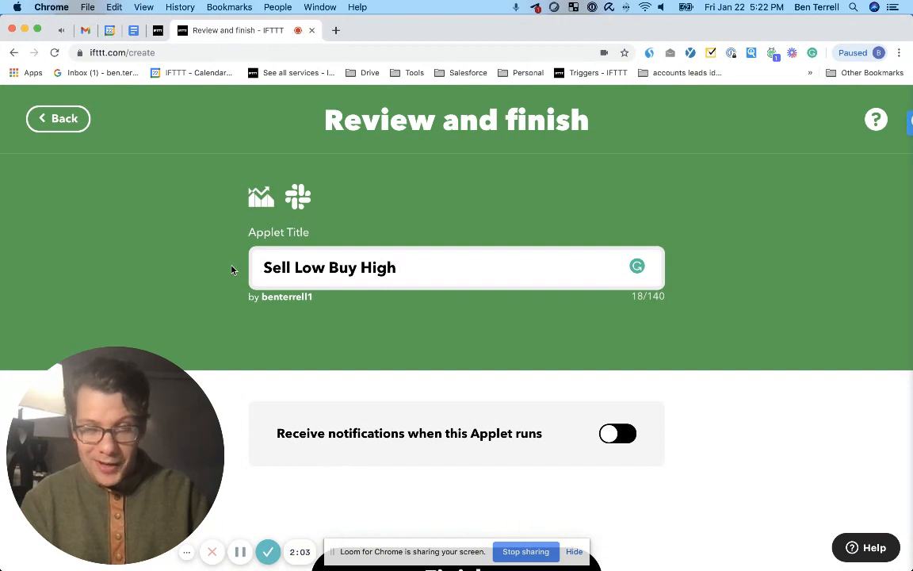
{"action": "scroll", "coordinate": [229, 341], "scroll_direction": "down", "scroll_amount": 1}
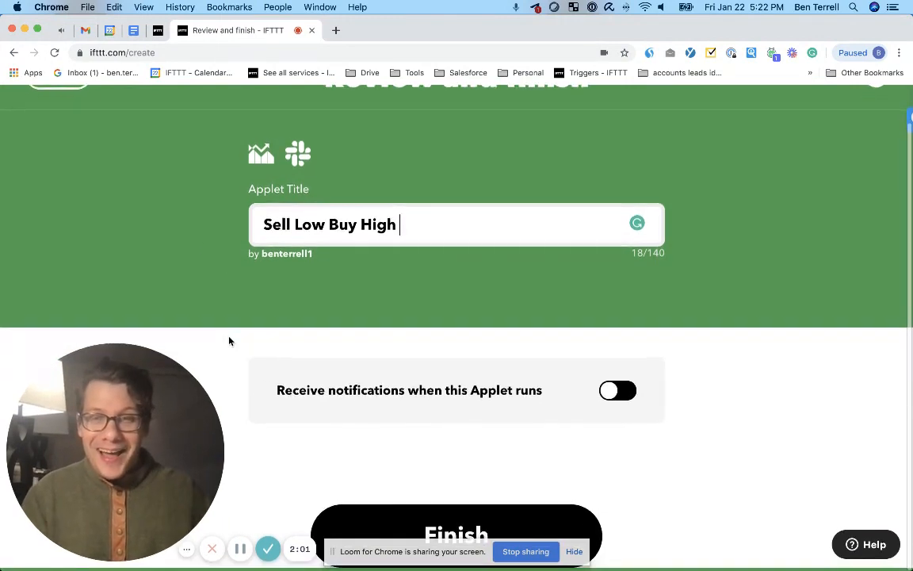
{"action": "left_click", "coordinate": [458, 530]}
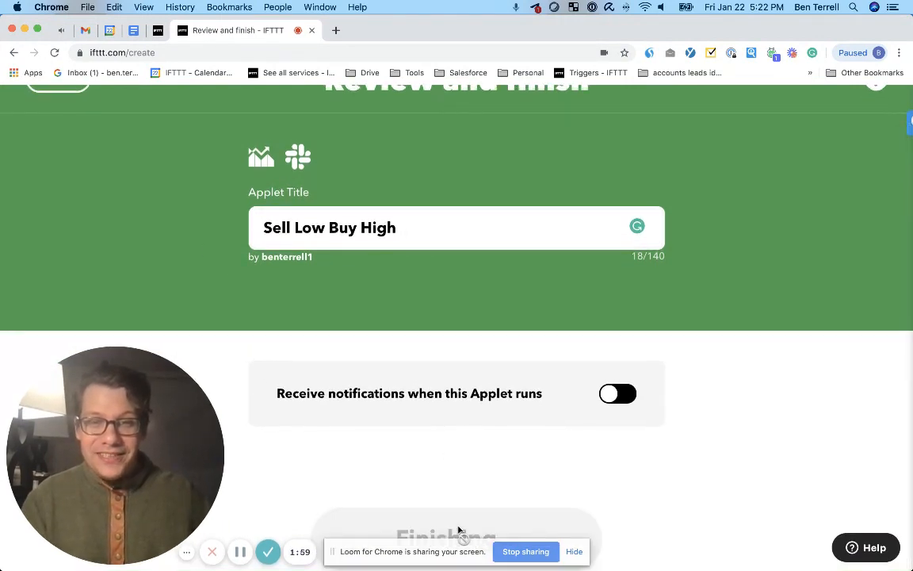